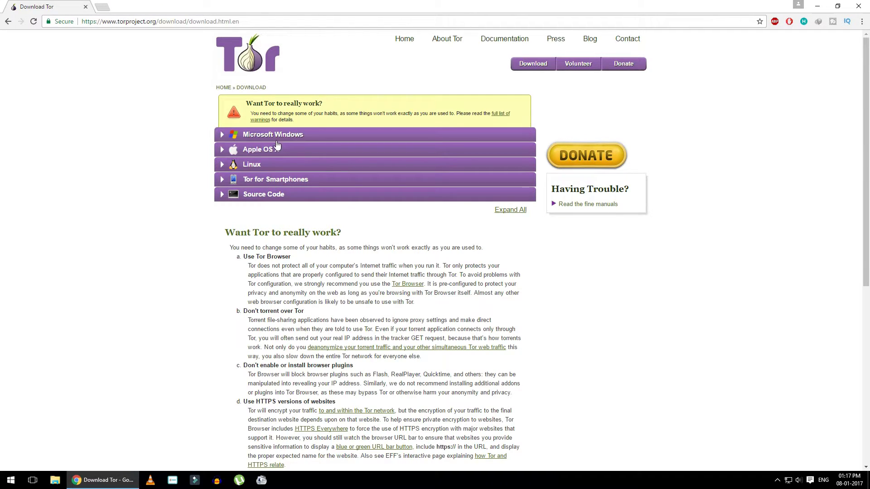
- Download the Tor Browser installer for Microsoft Windows and minimize the download progress window
left_click(281, 137)
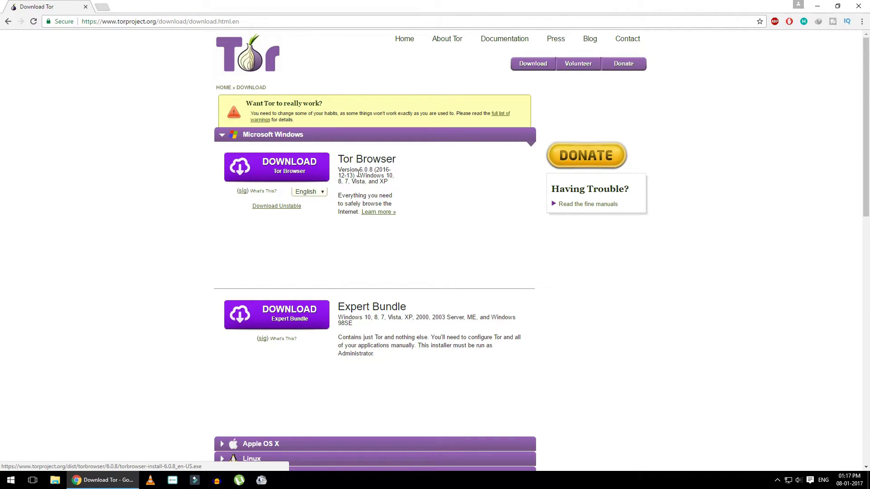
left_click(289, 169)
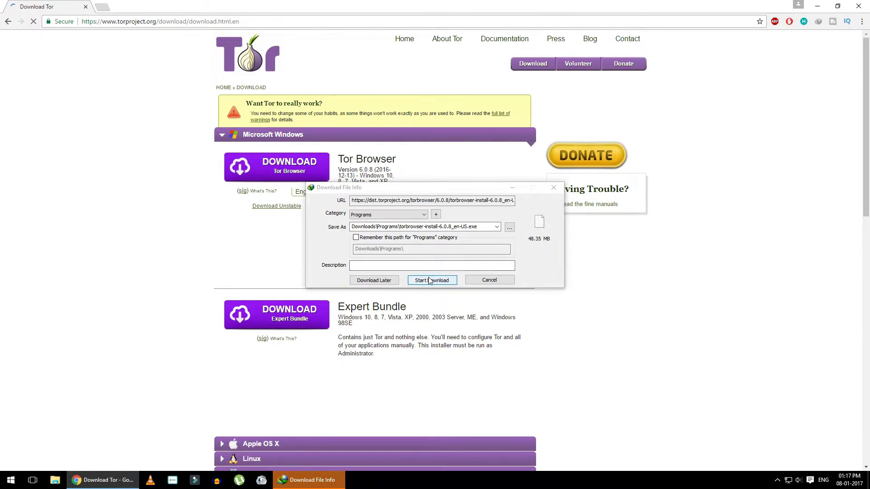
left_click(429, 281)
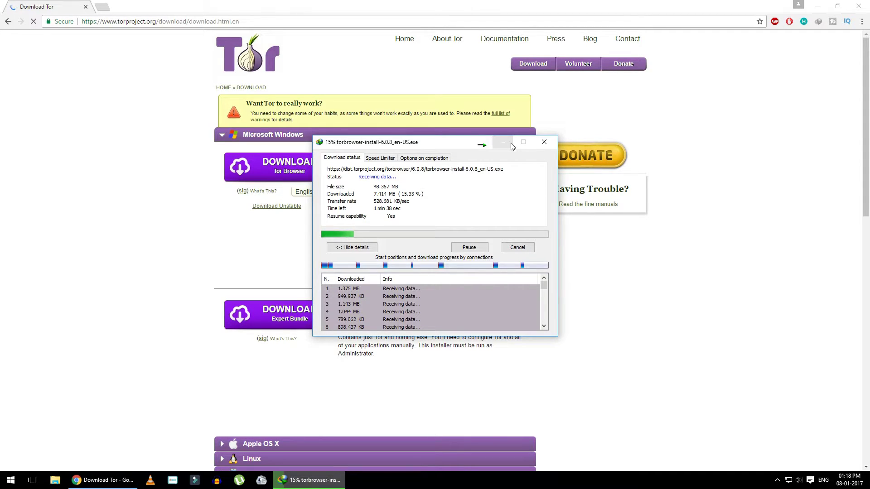
left_click(511, 144)
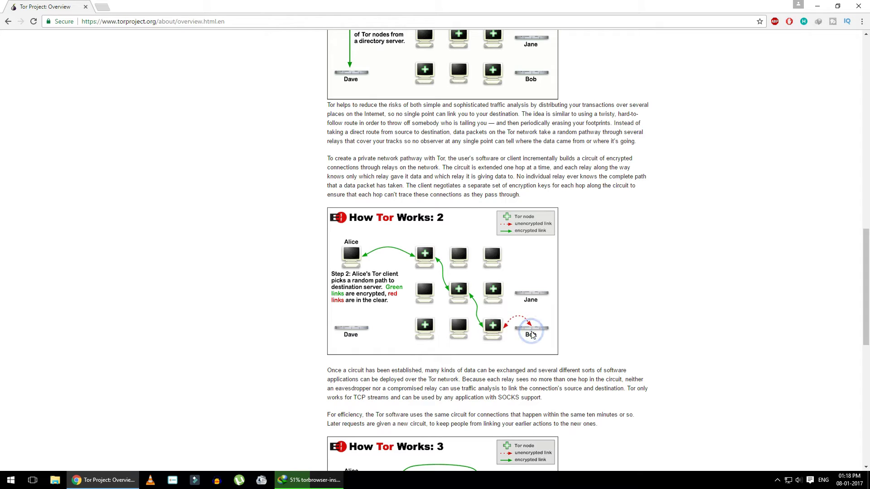
- Examine the How Tor Works diagrams for steps 2 and 3 and the anonymity notes on the overview page
scroll(249, 240, "down", 5)
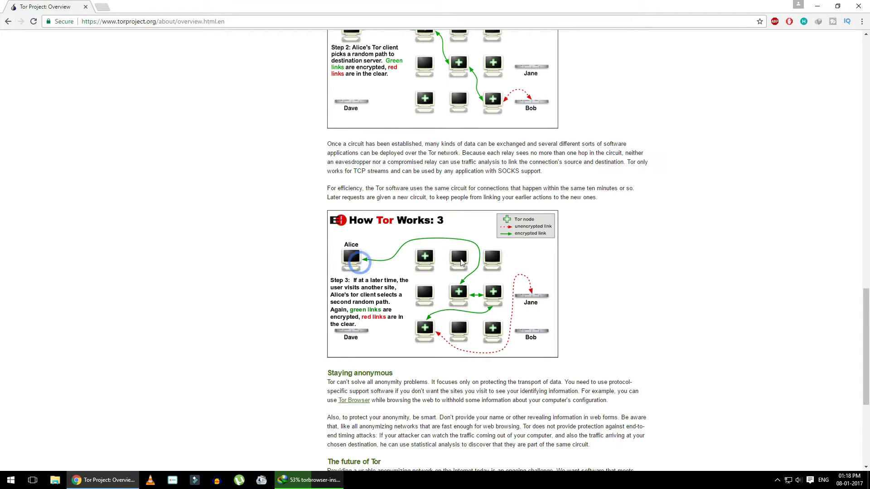
left_click(460, 292)
left_click(495, 293)
left_click(424, 329)
left_click(536, 296)
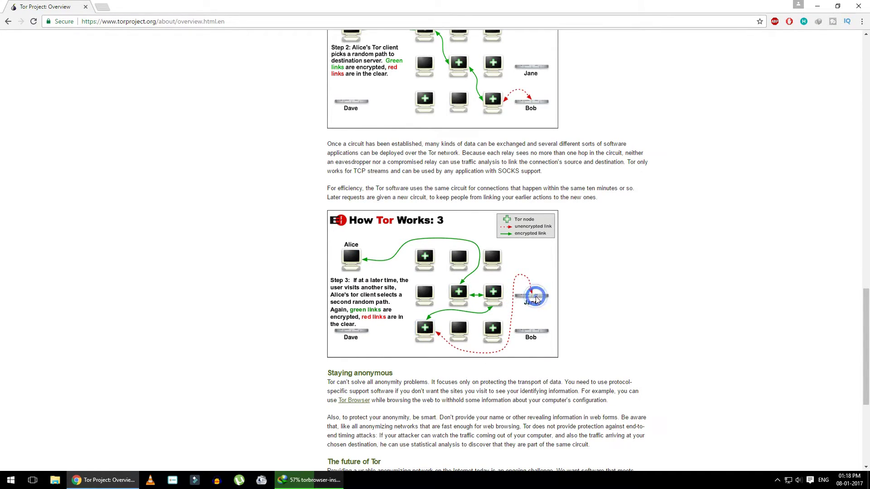
scroll(537, 300, "down", 4)
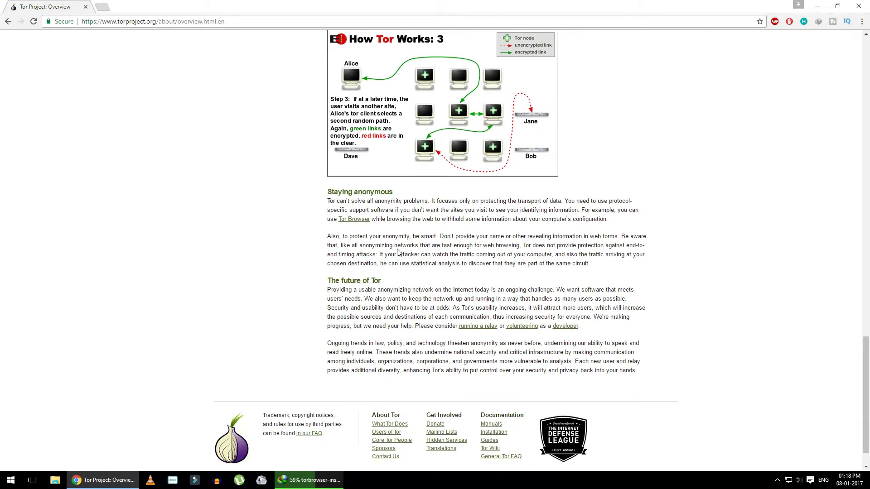
scroll(398, 252, "up", 20)
scroll(397, 249, "up", 5)
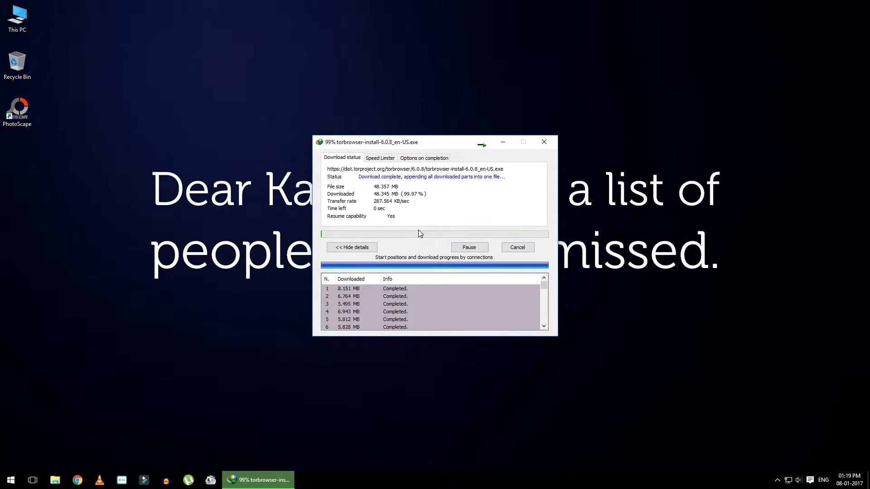
- Run torbrowser-install-6.0.8_en-US from its download folder and complete the setup with Run Tor Browser and the shortcuts enabled
left_click(465, 269)
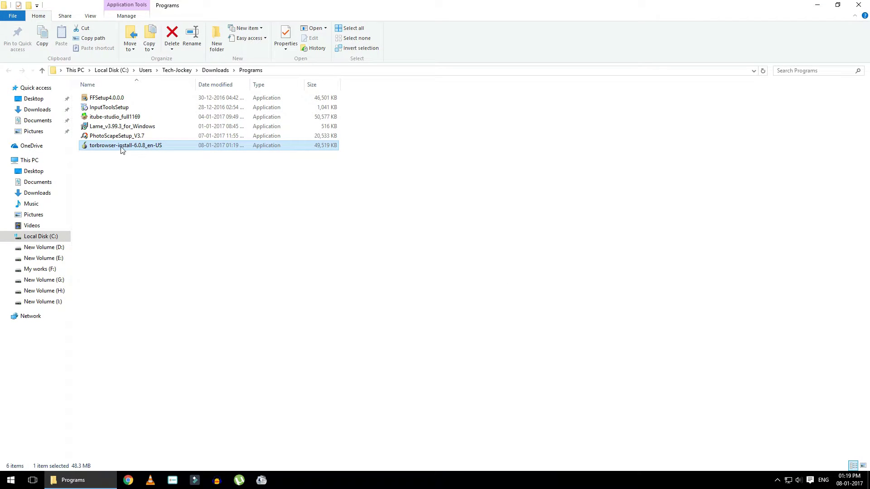
right_click(121, 149)
left_click(132, 154)
left_click(436, 261)
left_click(485, 312)
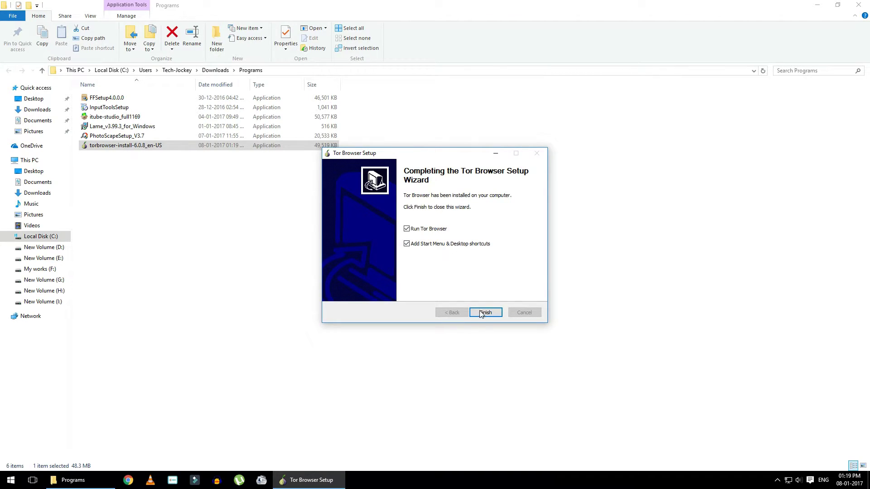
left_click(484, 313)
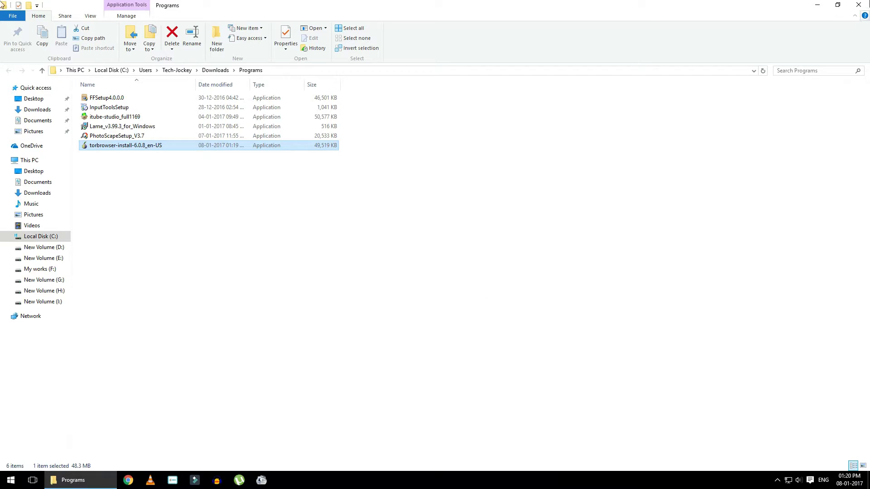
- Close the Programs folder window and refresh the desktop
double_click(2, 5)
right_click(243, 147)
left_click(267, 176)
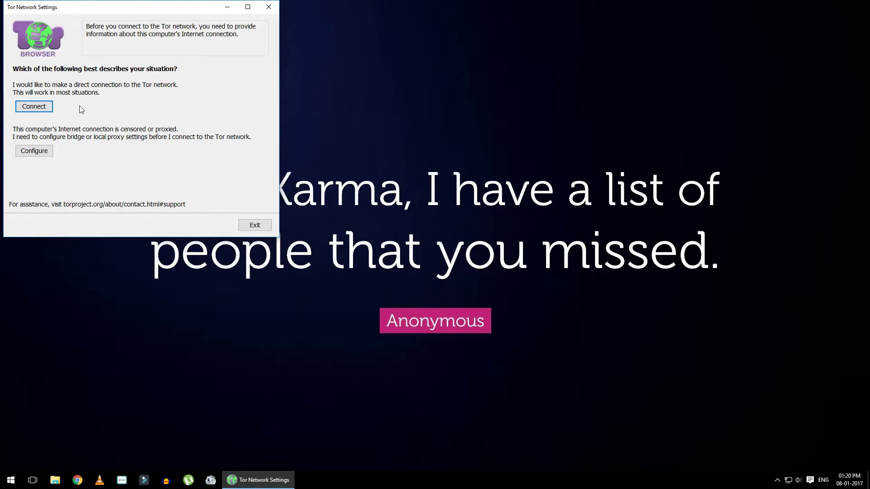
- Configure the Tor network settings with No for ISP censorship and No for a local proxy, and connect
left_click(40, 156)
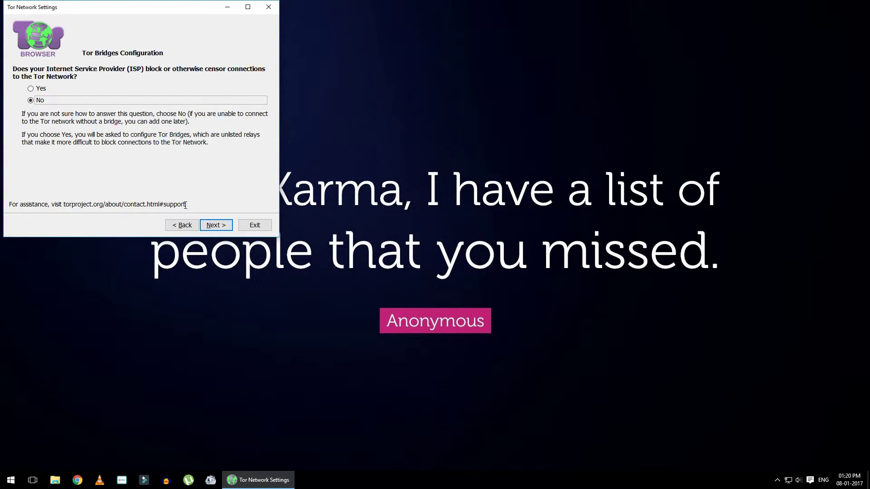
left_click(217, 229)
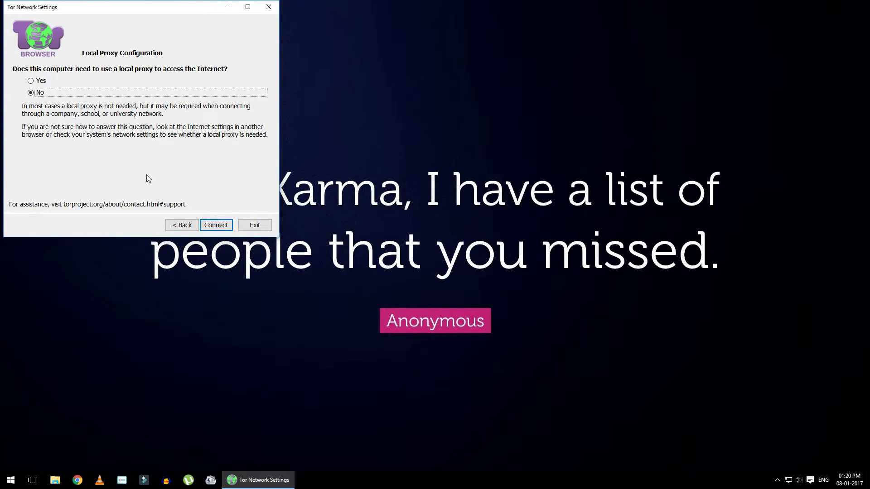
left_click(216, 226)
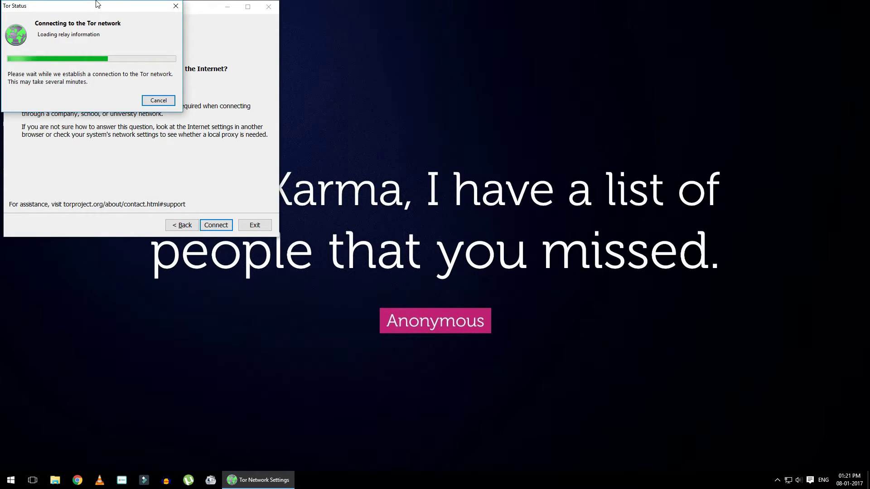
right_click(461, 67)
right_click(492, 101)
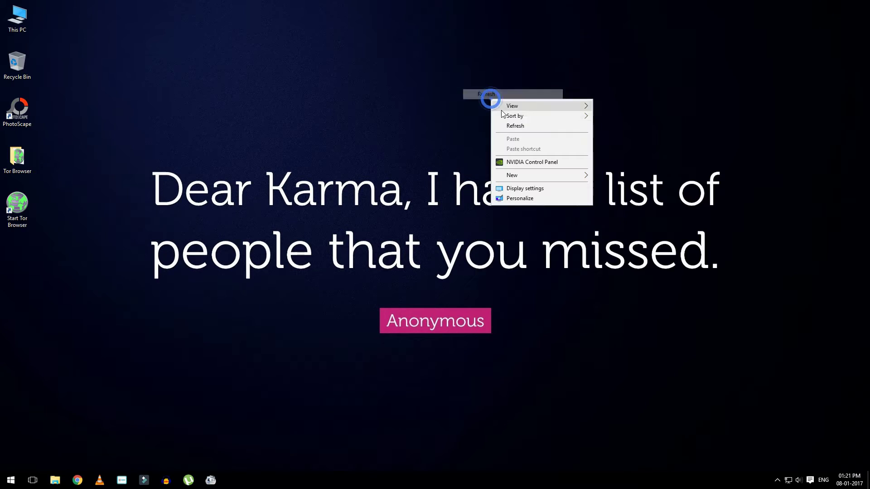
left_click(509, 120)
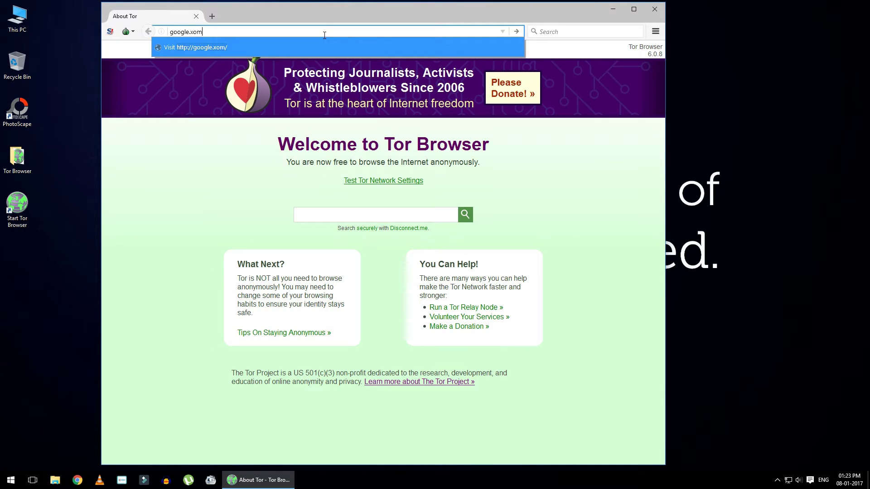
- Correct the address to google.com, load the site and check the country label under the Google logo
key("BackSpace")
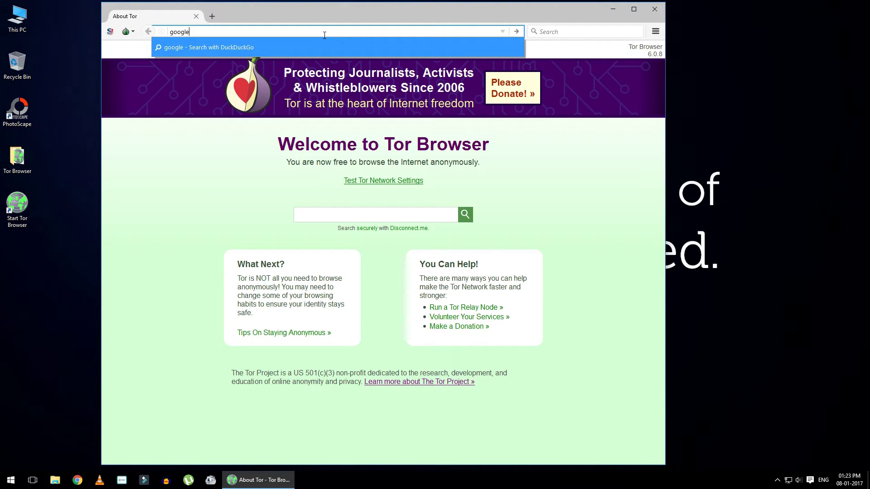
type(".com")
key("Return")
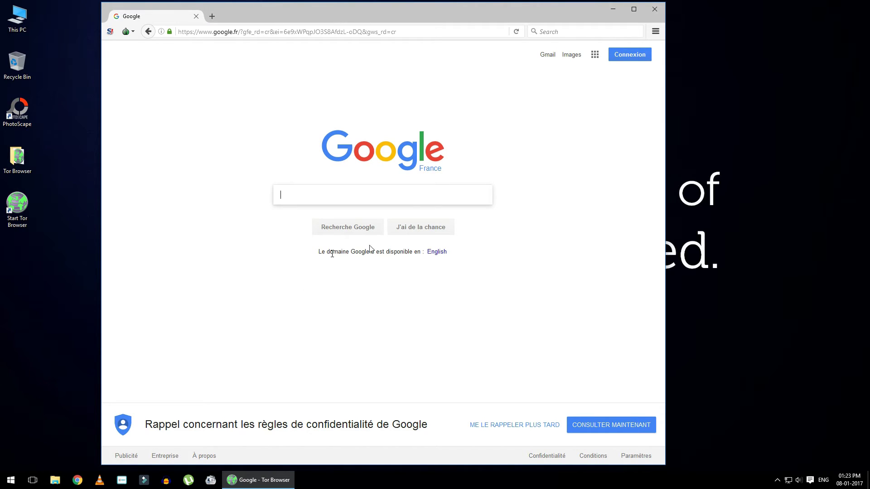
left_click_drag(447, 168, 416, 164)
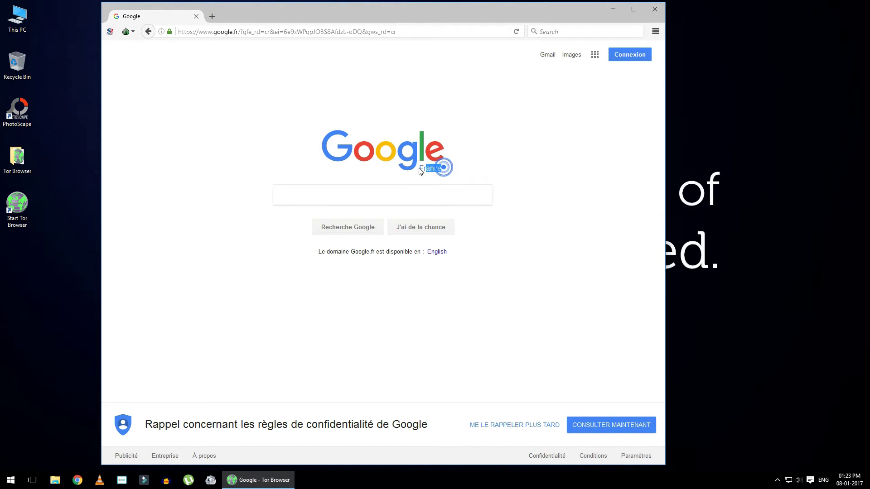
left_click(165, 148)
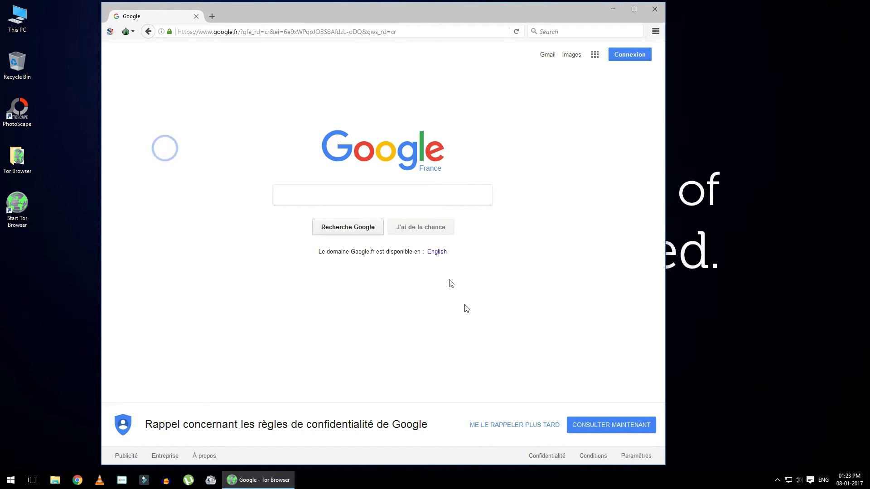
- Postpone Google's privacy reminder and open YouTube from the Google apps list
left_click(538, 426)
left_click(362, 196)
left_click(595, 55)
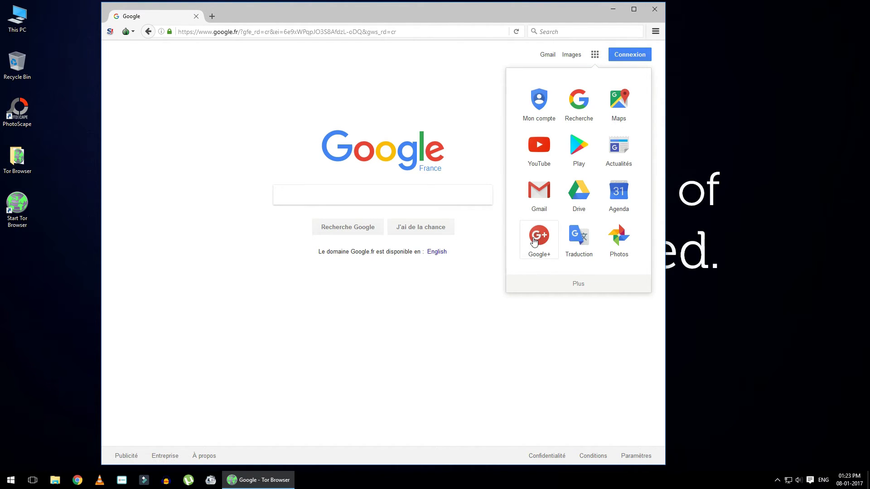
left_click(538, 163)
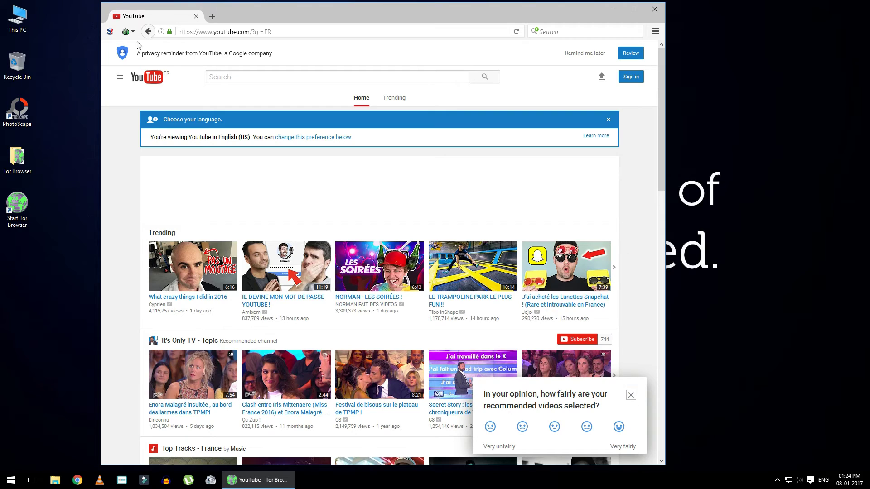
- Examine the Tor circuit used for the YouTube page
left_click(249, 77)
left_click(130, 33)
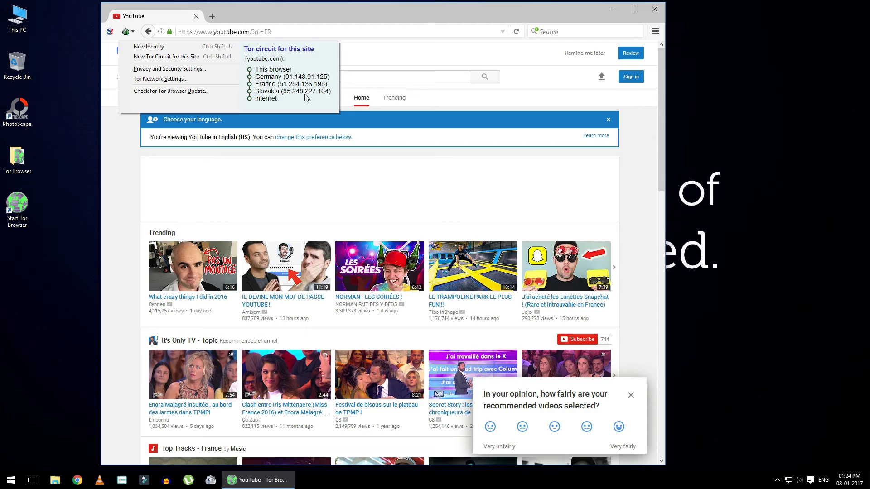
key("ctrl+shift+l")
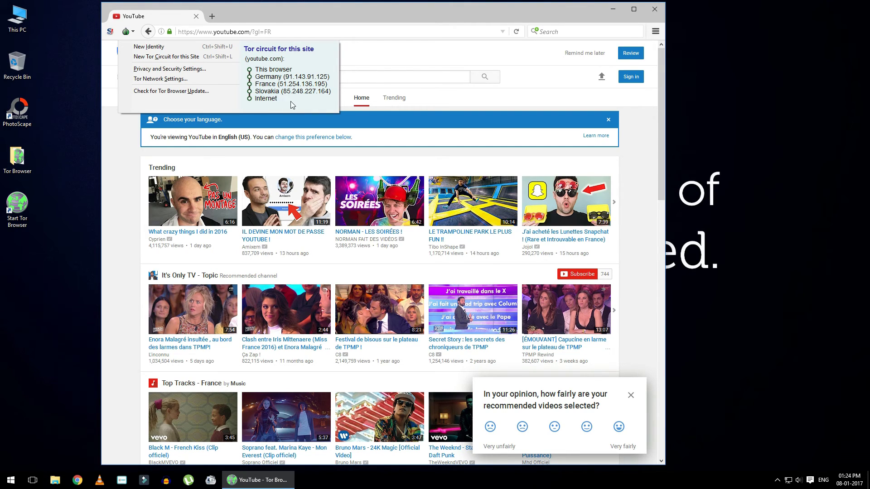
left_click(466, 92)
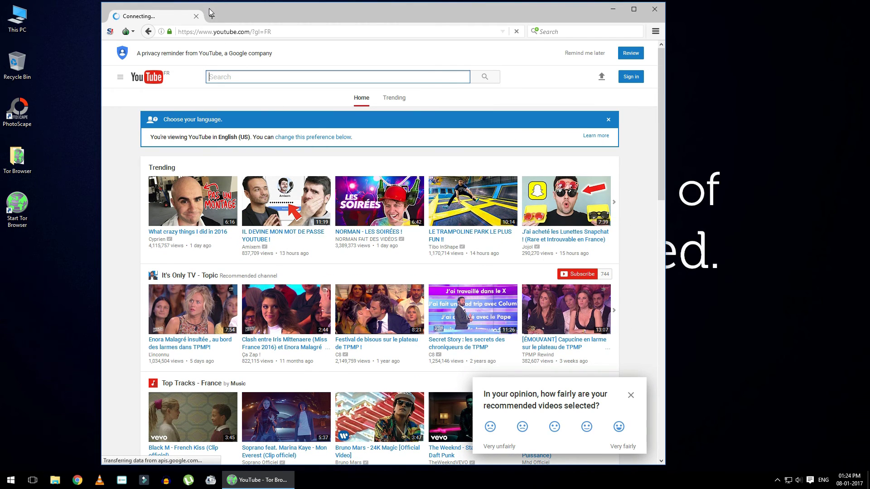
- Load google.com in a new tab and close the YouTube tab
left_click(211, 15)
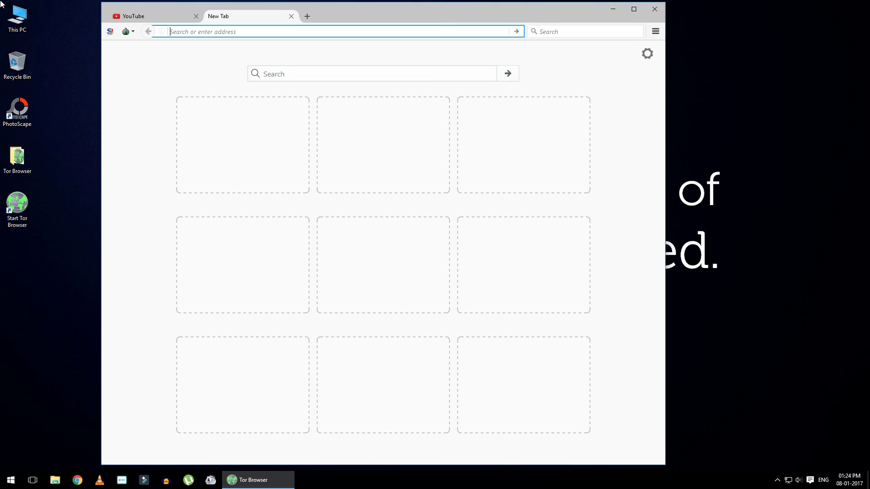
type("google.")
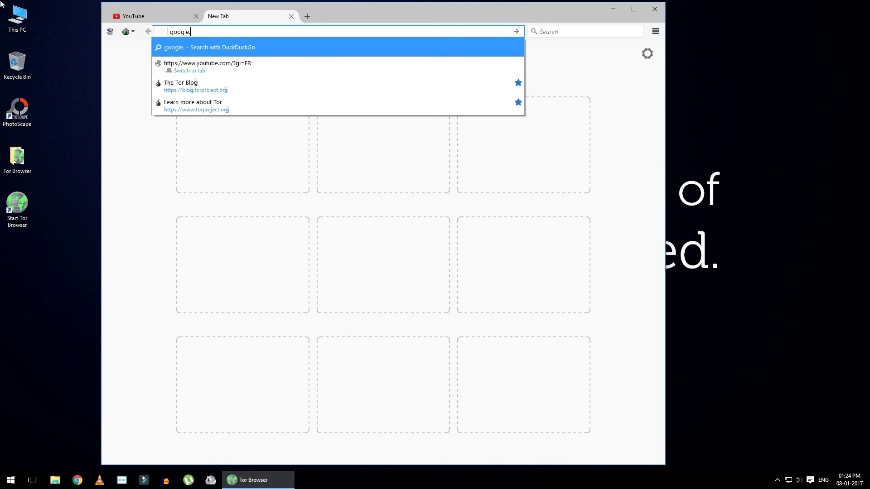
type("com")
key("Return")
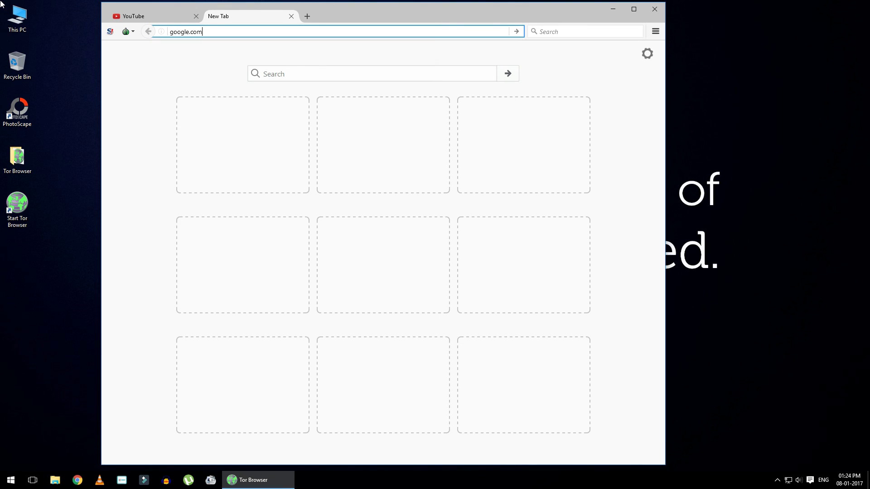
left_click(196, 16)
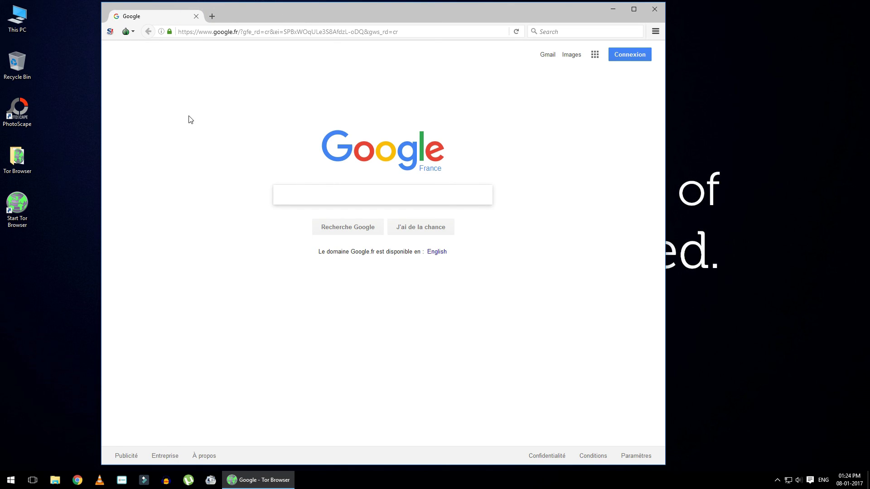
- Close the Tor Browser window and refresh the desktop
left_click(658, 9)
right_click(657, 5)
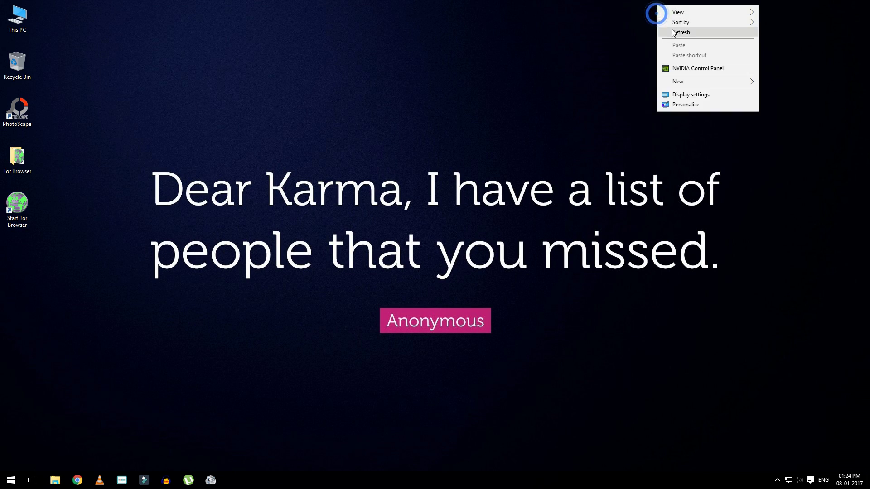